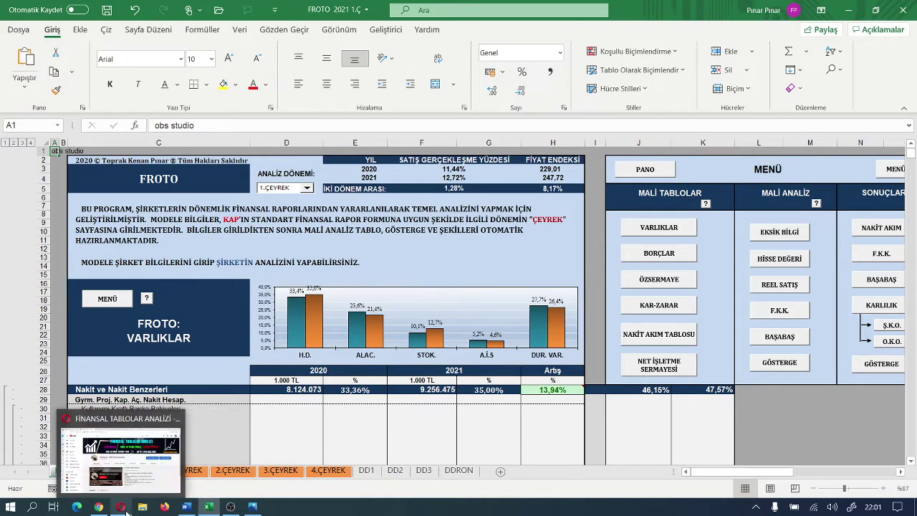
# Step: Switch to the YouTube channel page in Opera and look through the channel's latest notifications
pyautogui.click(122, 505)
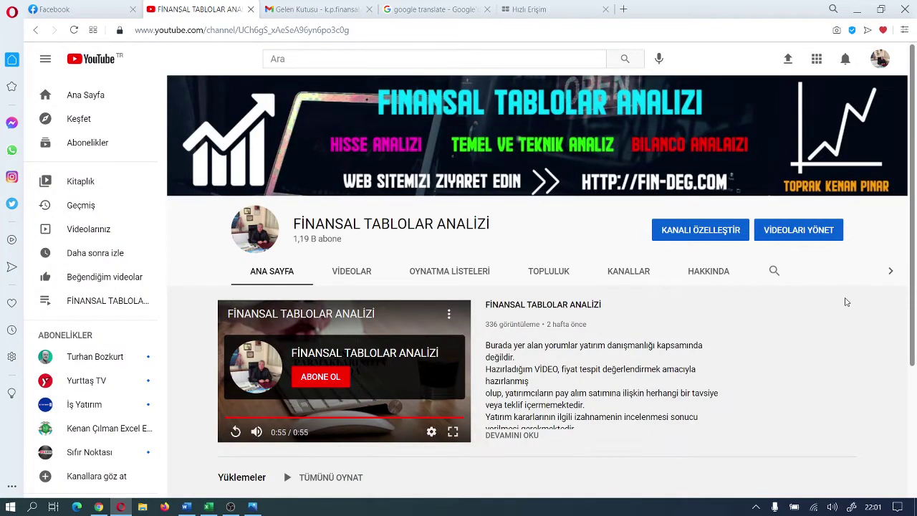
pyautogui.scroll(-2, 842, 278)
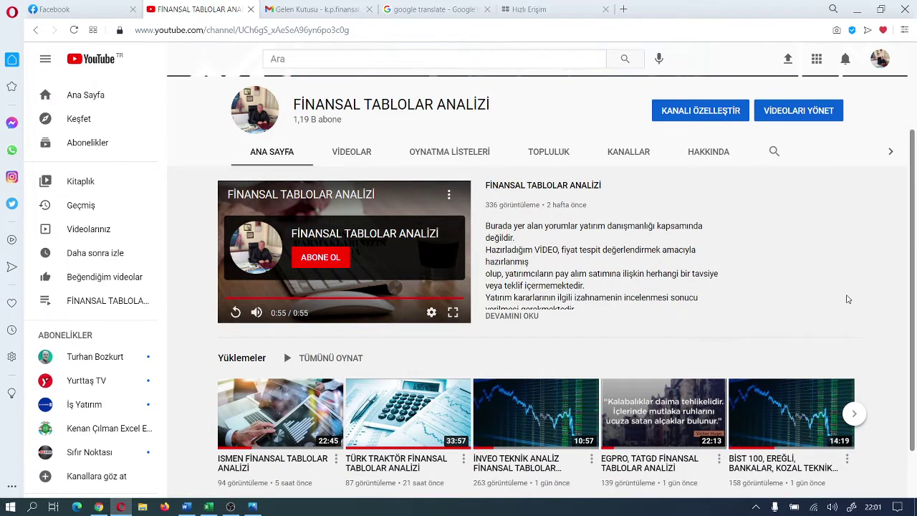
pyautogui.click(845, 62)
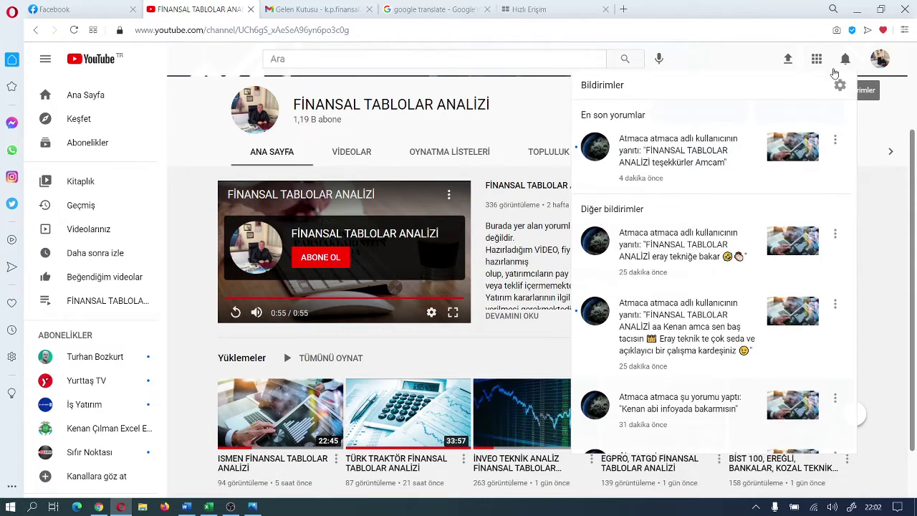
pyautogui.scroll(-2, 701, 193)
pyautogui.scroll(-1, 701, 192)
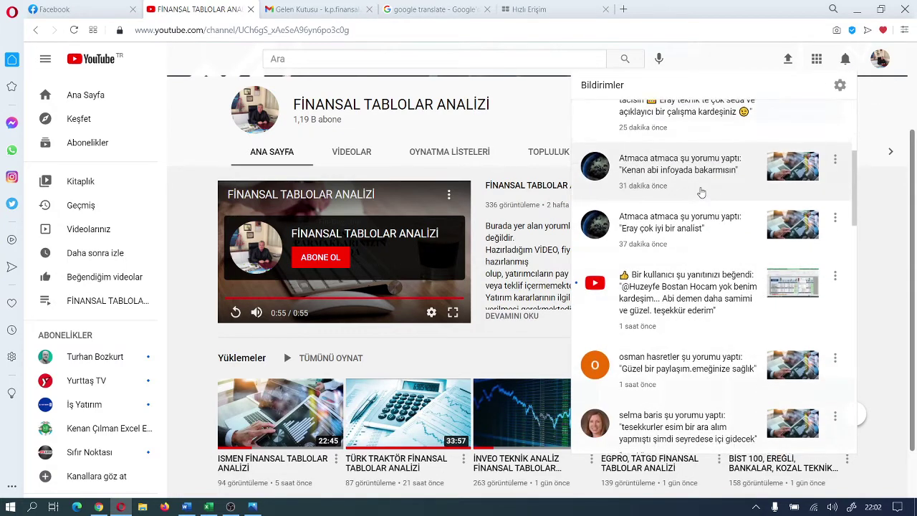
pyautogui.scroll(-2, 702, 193)
pyautogui.scroll(5, 701, 193)
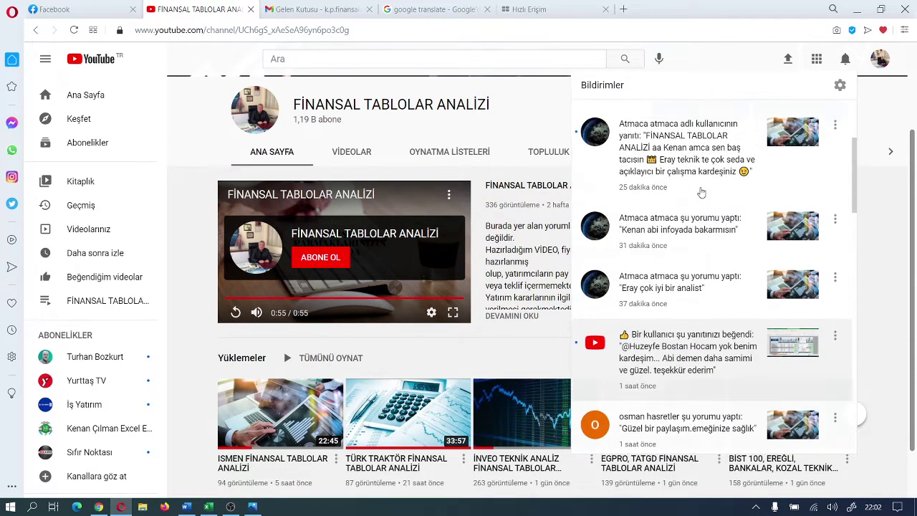
pyautogui.scroll(-5, 701, 192)
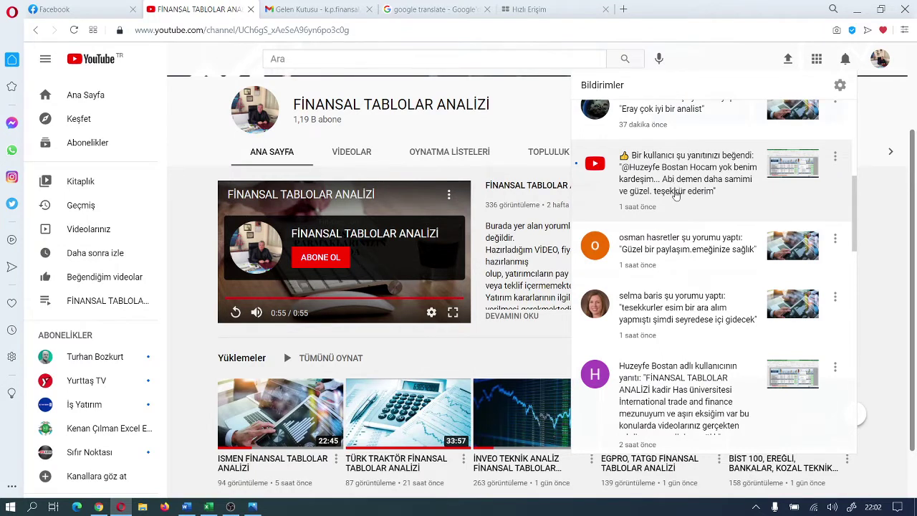
# Step: Read the comments on the "NUH ÇİMENTO 2020 2 Ç" video from the liked-reply notification, and close the notifications to return to the channel page
pyautogui.click(681, 176)
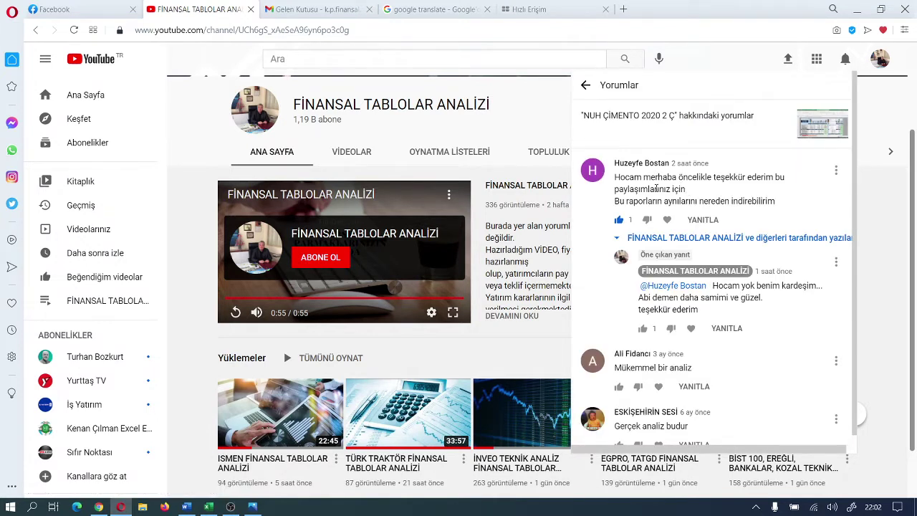
pyautogui.scroll(-3, 656, 189)
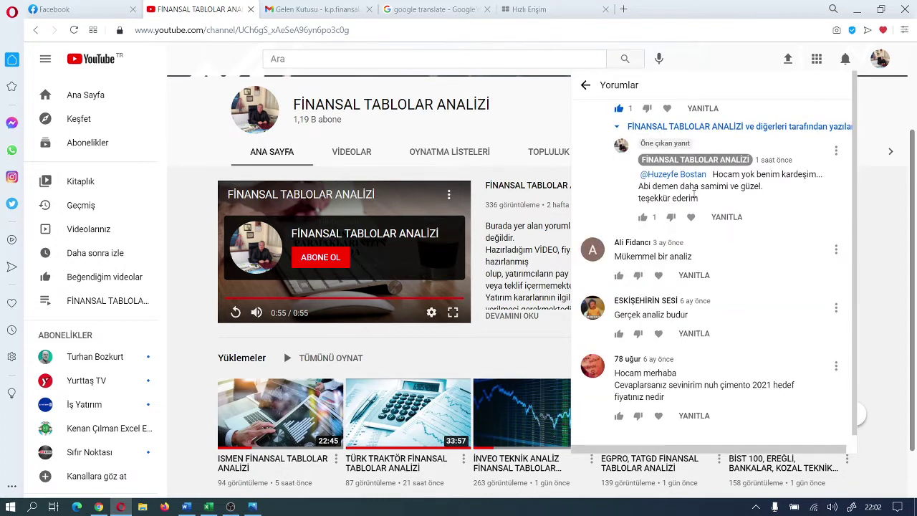
pyautogui.scroll(2, 709, 197)
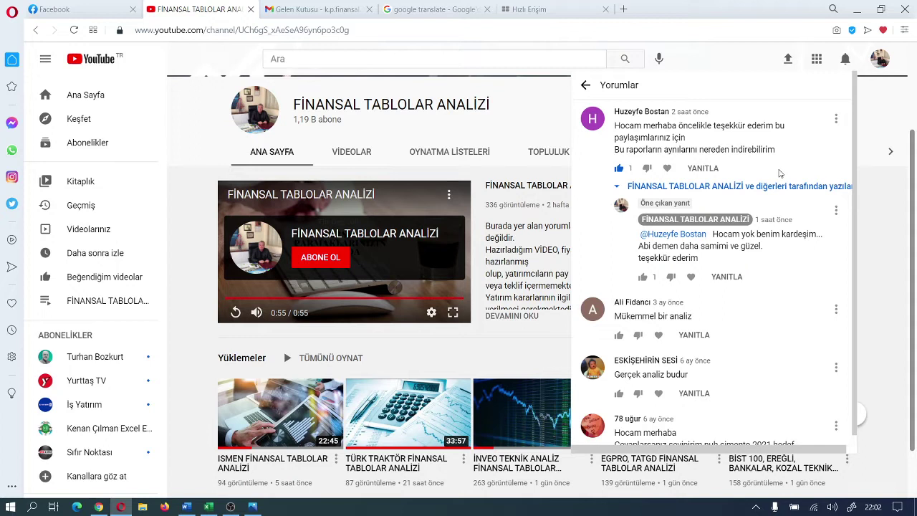
pyautogui.scroll(1, 761, 164)
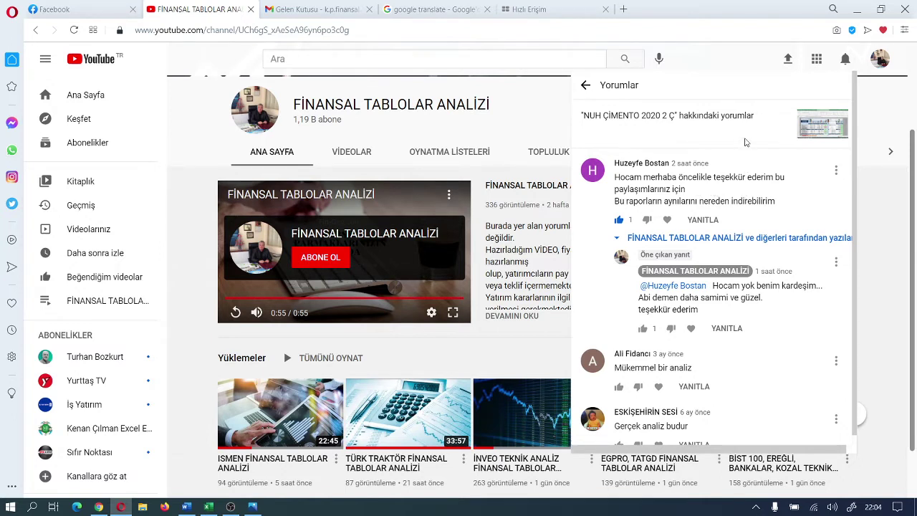
pyautogui.click(845, 63)
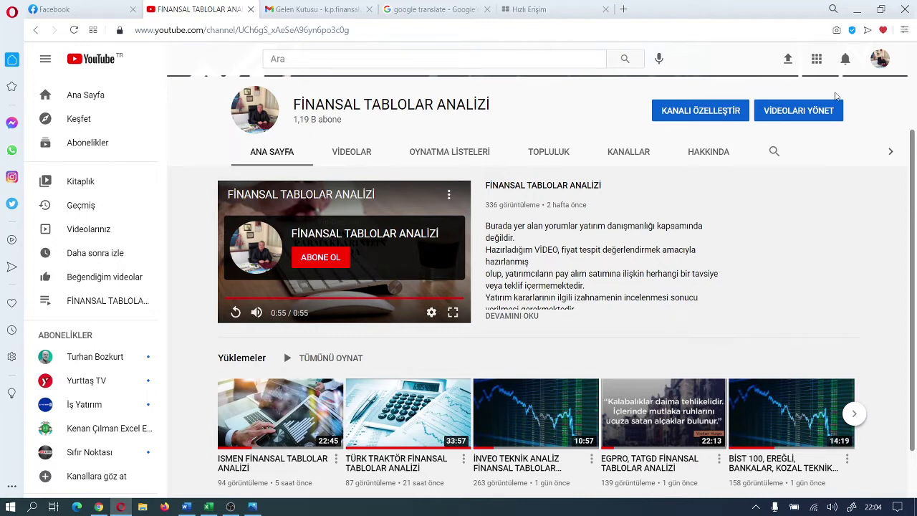
pyautogui.scroll(-1, 709, 212)
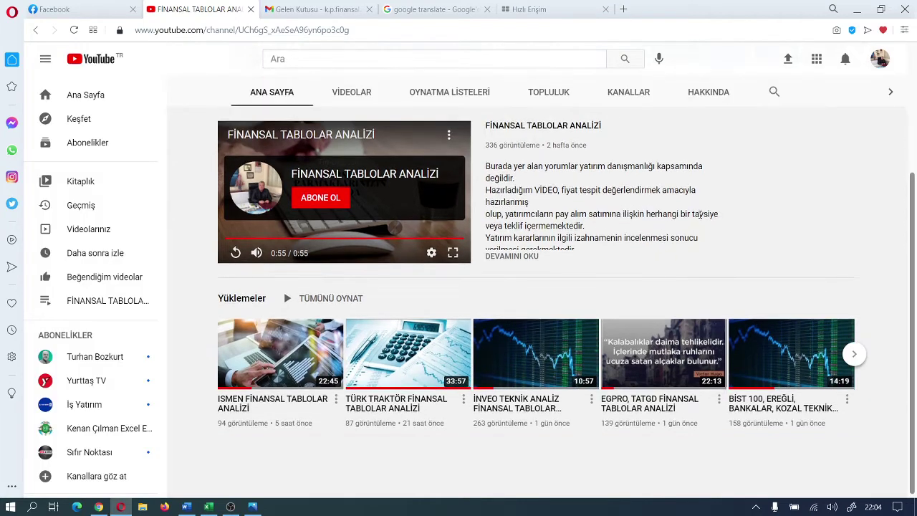
pyautogui.scroll(2, 709, 212)
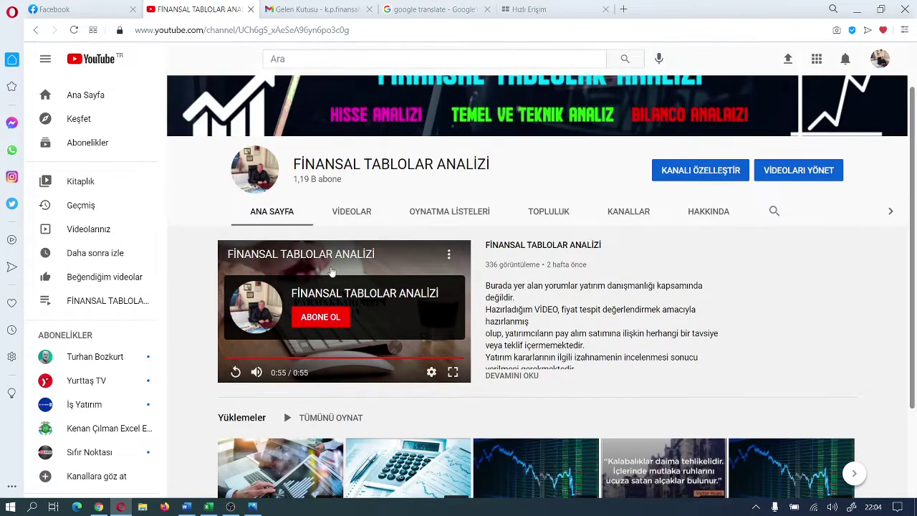
# Step: Switch to the FROTO 2021 workbook in Excel and examine the VARLIKLAR section of the RAPOR sheet through total assets
pyautogui.click(215, 508)
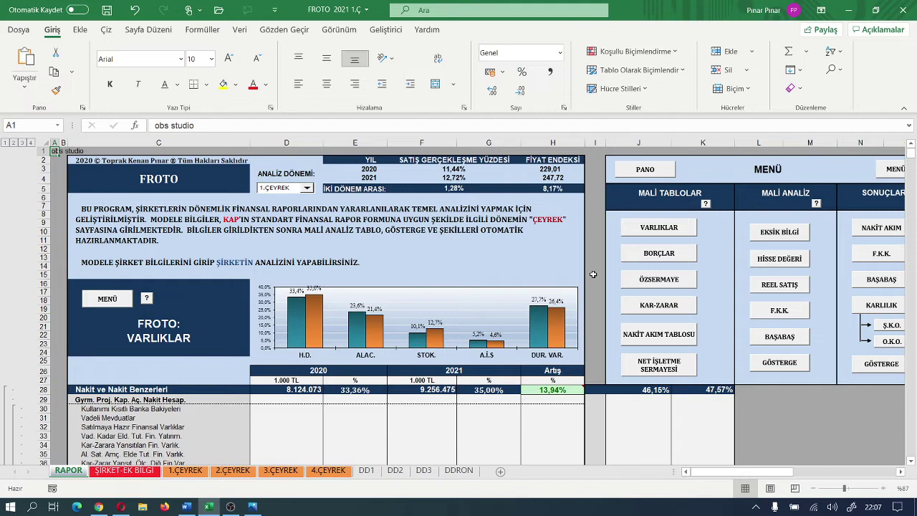
pyautogui.scroll(-2, 593, 275)
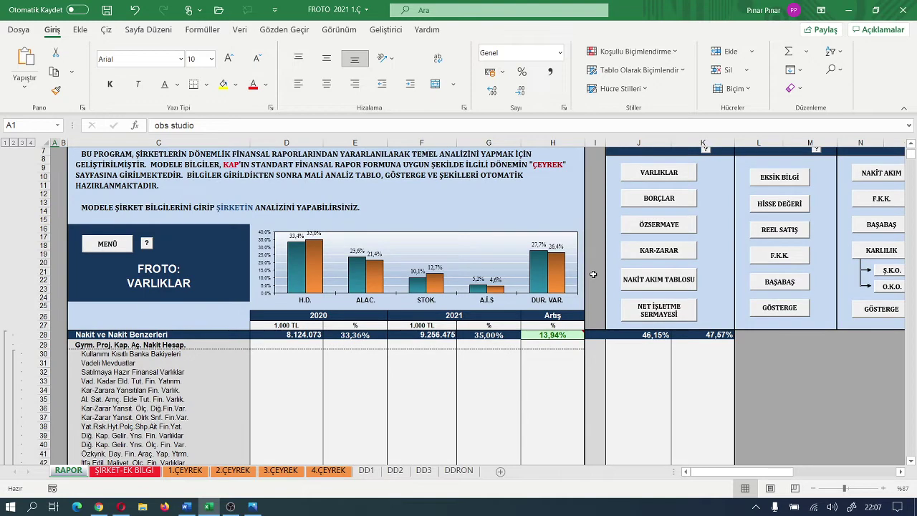
pyautogui.scroll(-1, 593, 274)
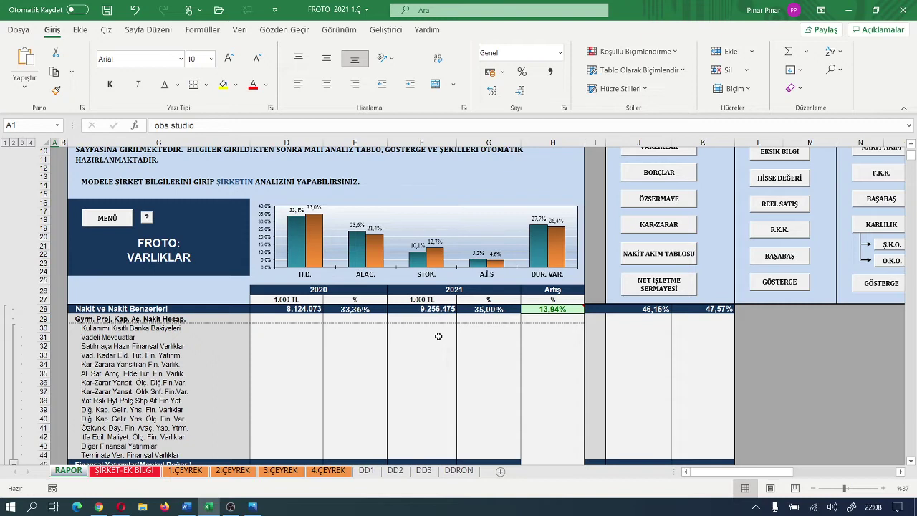
pyautogui.scroll(-11, 439, 336)
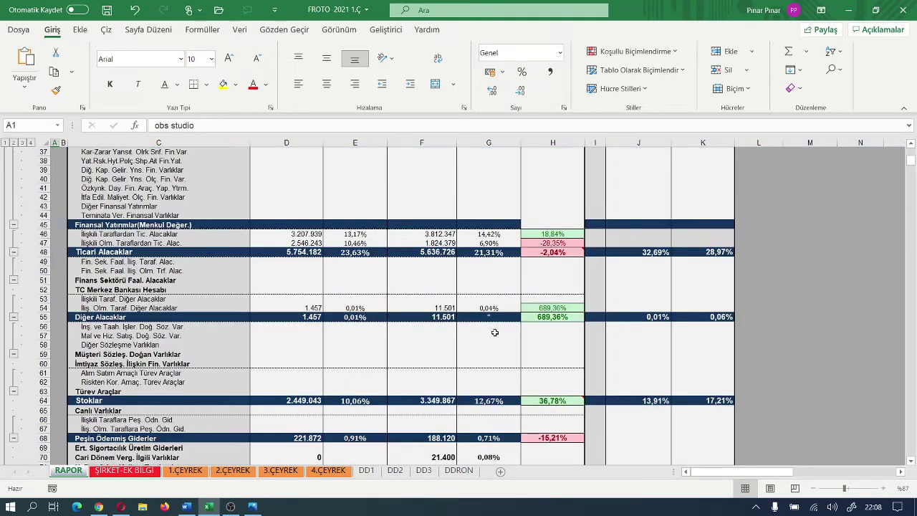
pyautogui.scroll(-4, 494, 332)
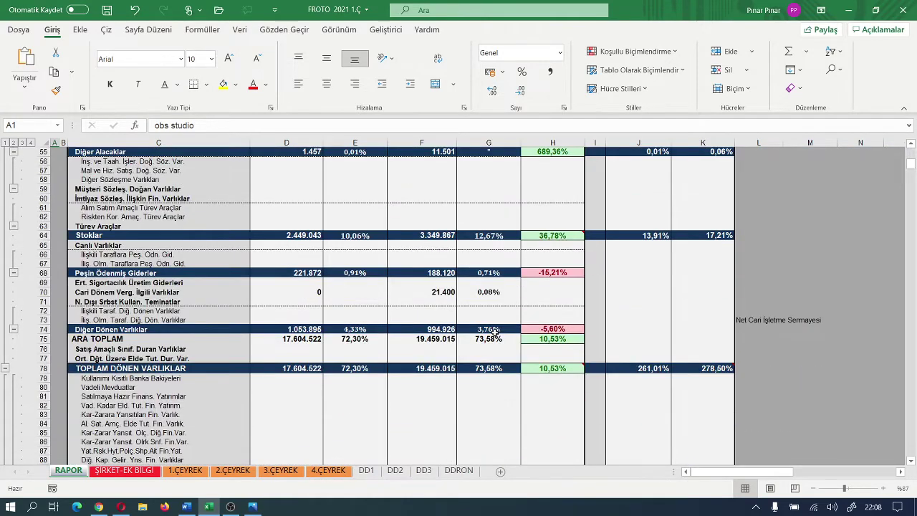
pyautogui.scroll(-5, 494, 333)
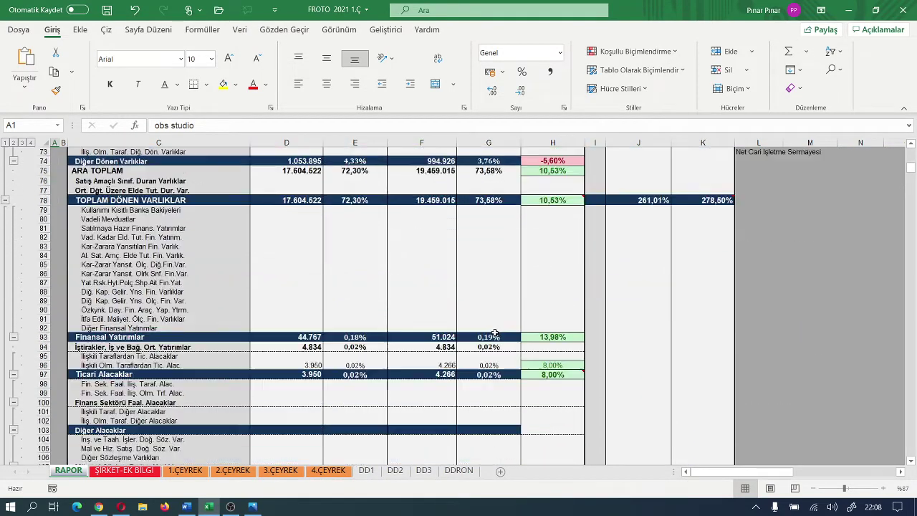
pyautogui.scroll(-18, 494, 333)
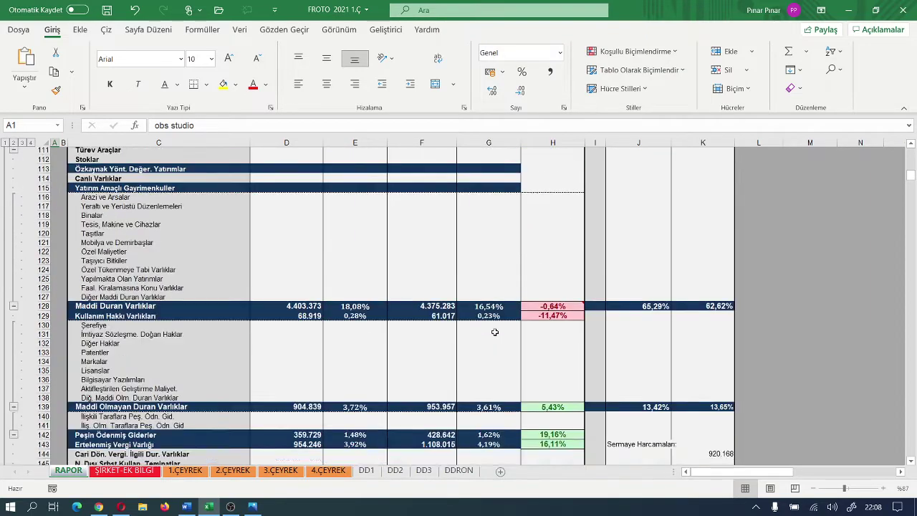
pyautogui.scroll(-6, 494, 333)
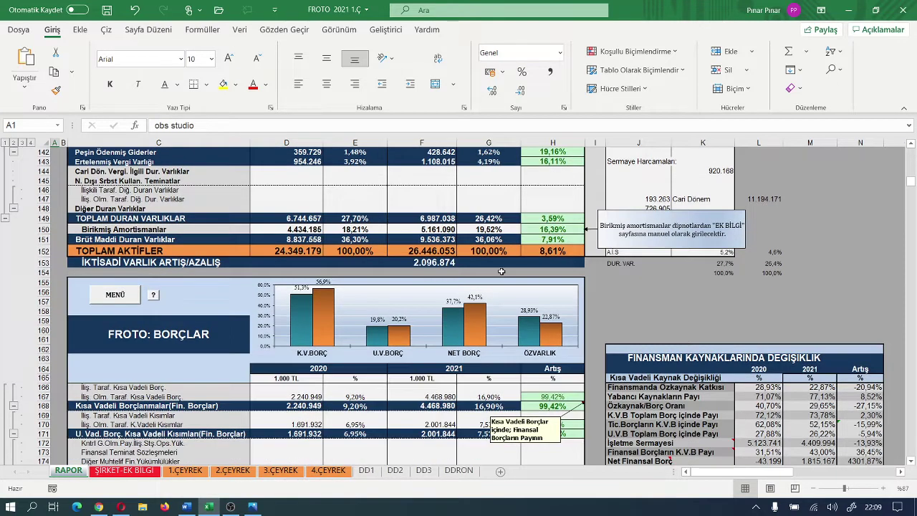
# Step: Examine the BORÇLAR section with its chart, the financing-source changes and foreign-currency position tables, through the total liabilities rows
pyautogui.scroll(-3, 501, 270)
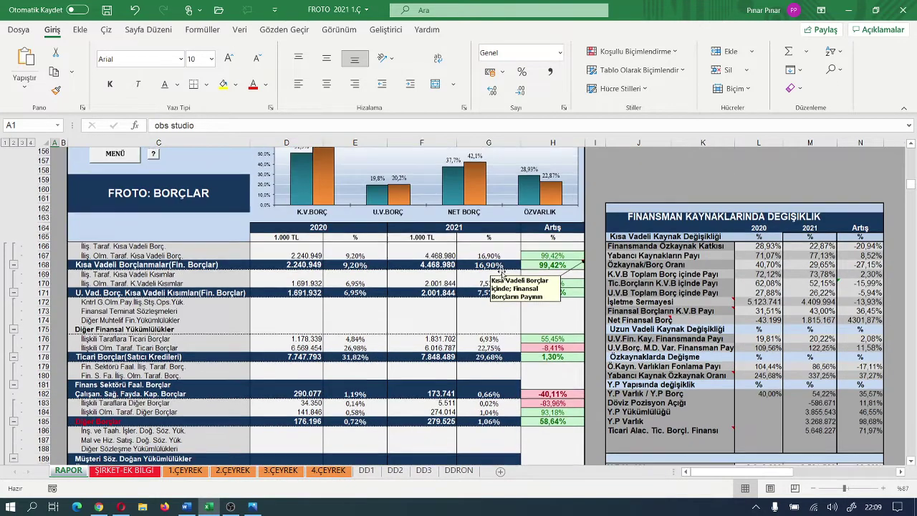
pyautogui.scroll(1, 502, 274)
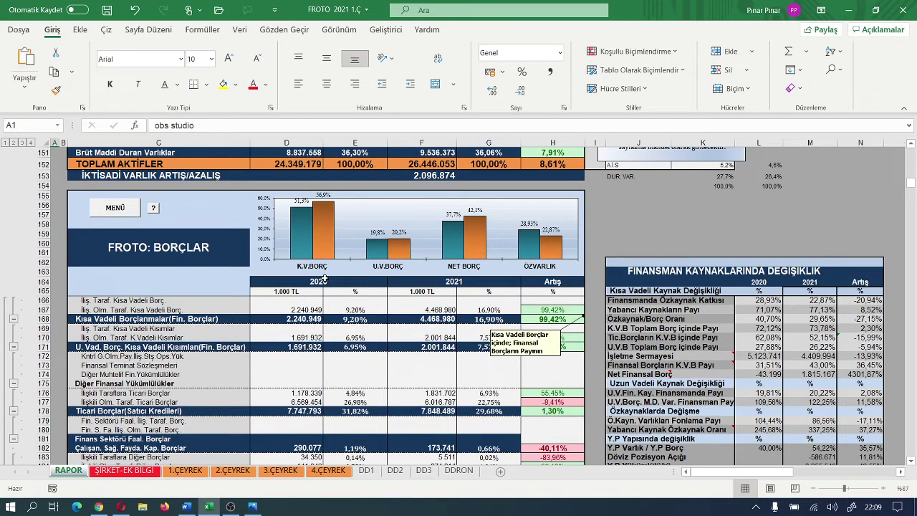
pyautogui.moveTo(324, 259)
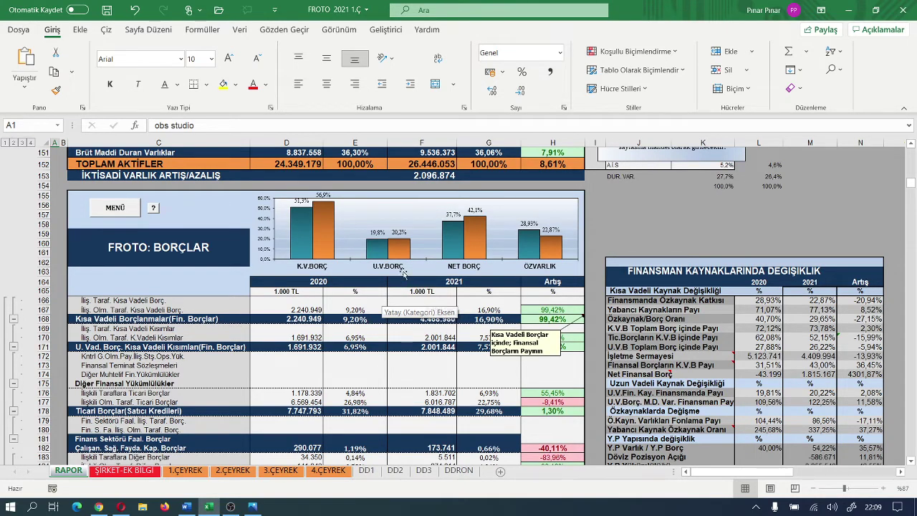
pyautogui.scroll(-2, 405, 274)
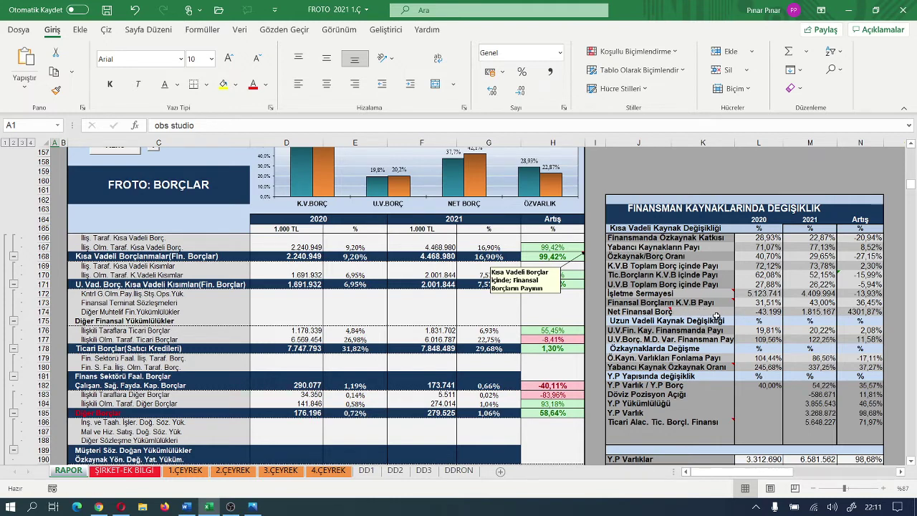
pyautogui.scroll(-5, 716, 316)
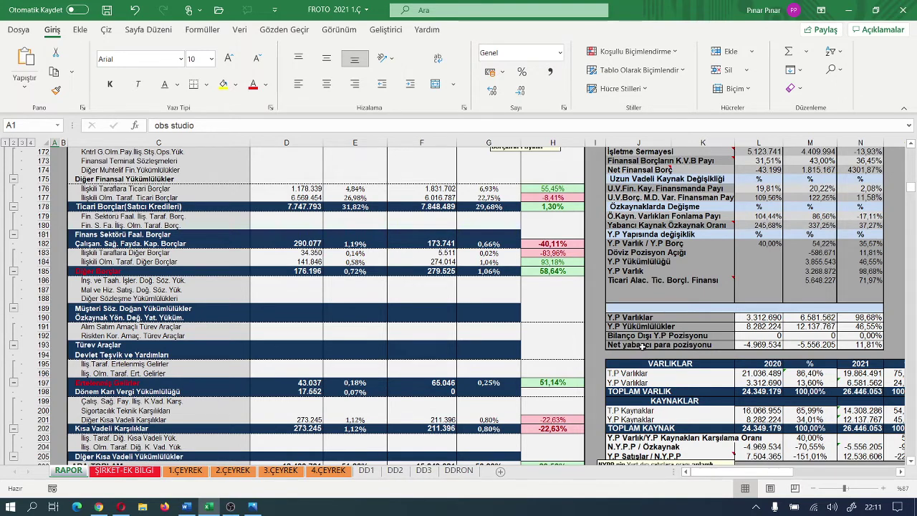
pyautogui.scroll(-1, 643, 346)
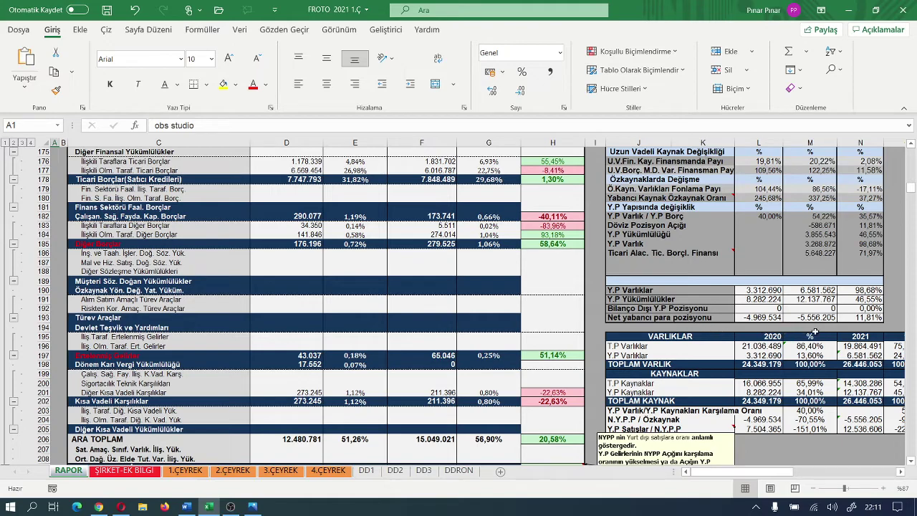
pyautogui.scroll(-3, 790, 334)
pyautogui.scroll(-10, 523, 334)
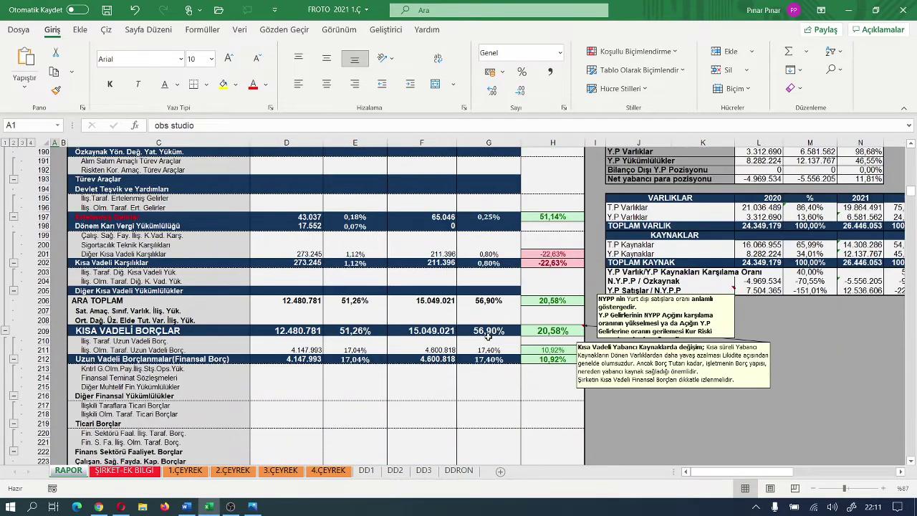
pyautogui.scroll(-10, 486, 333)
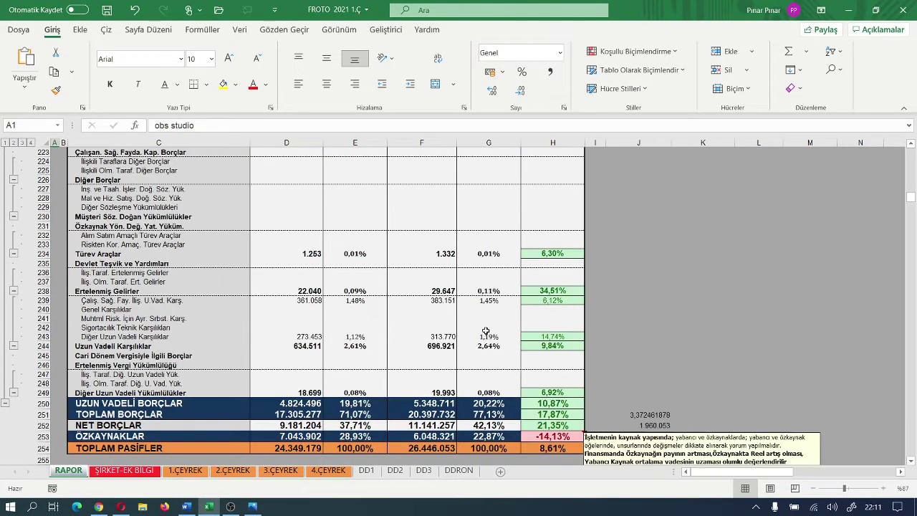
# Step: Review the ÖZSERMAYE section, from its chart and paid-in capital through reserves, accumulated profits and total equity
pyautogui.scroll(-5, 485, 332)
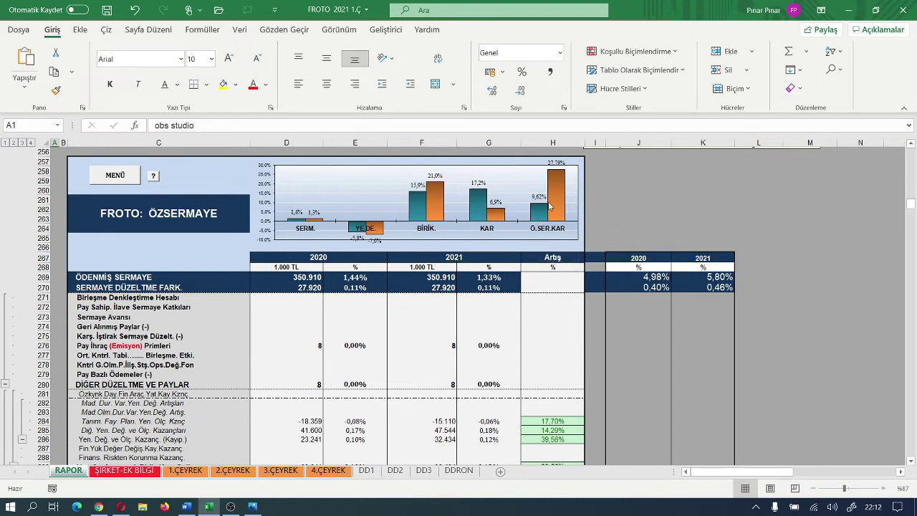
pyautogui.moveTo(557, 190)
pyautogui.scroll(-9, 490, 277)
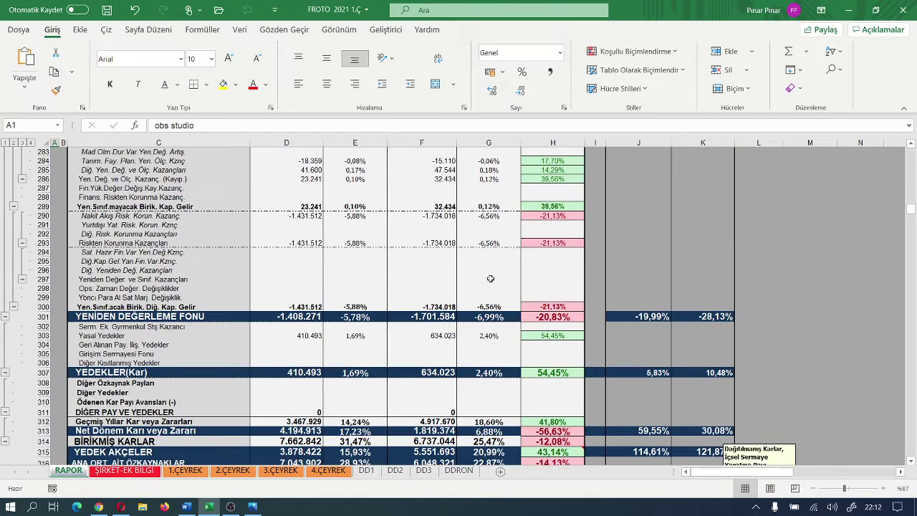
pyautogui.scroll(-2, 490, 278)
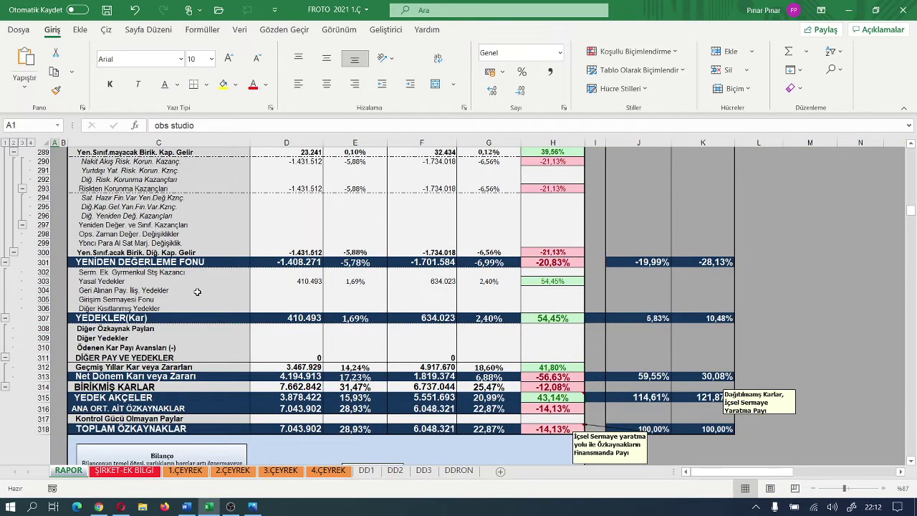
pyautogui.scroll(-1, 247, 285)
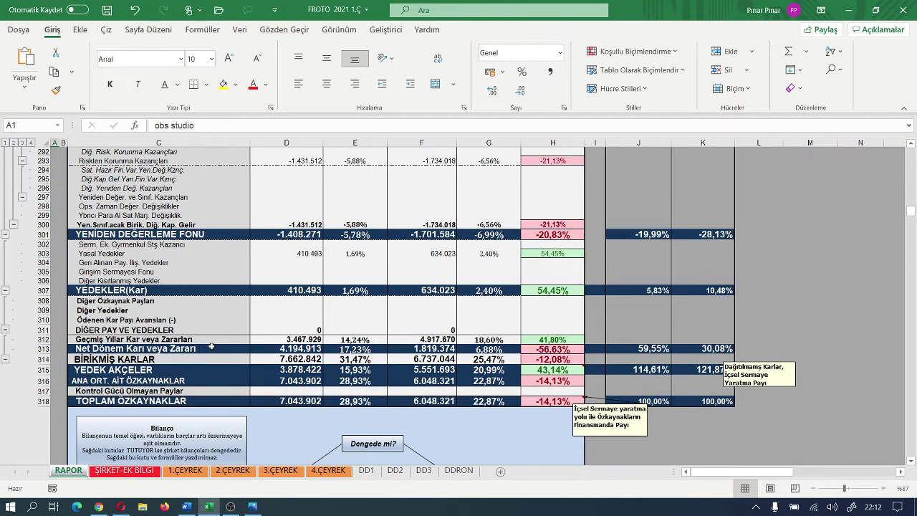
pyautogui.scroll(-1, 211, 346)
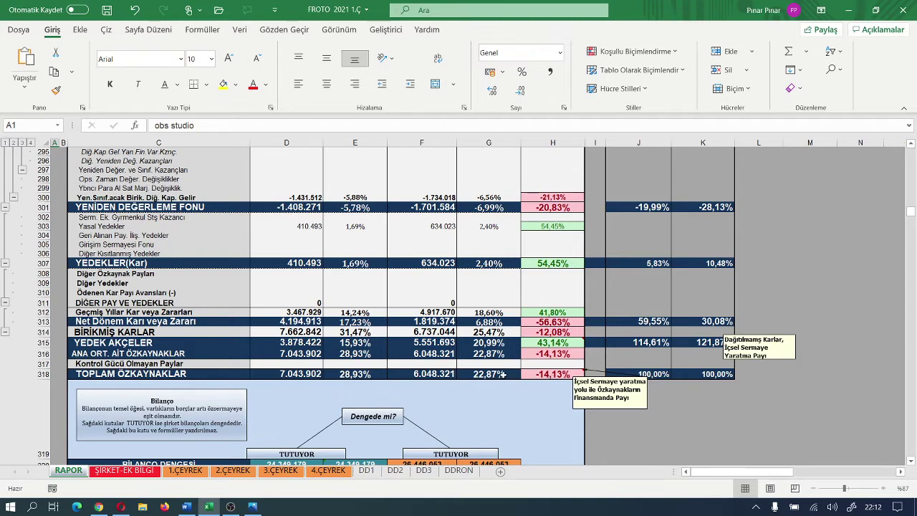
# Step: Examine the KAR-ZARAR section with its chart, from revenue and cost of sales through gross profit to ESAS FAALİYET KARI
pyautogui.scroll(-7, 552, 377)
pyautogui.scroll(-4, 507, 380)
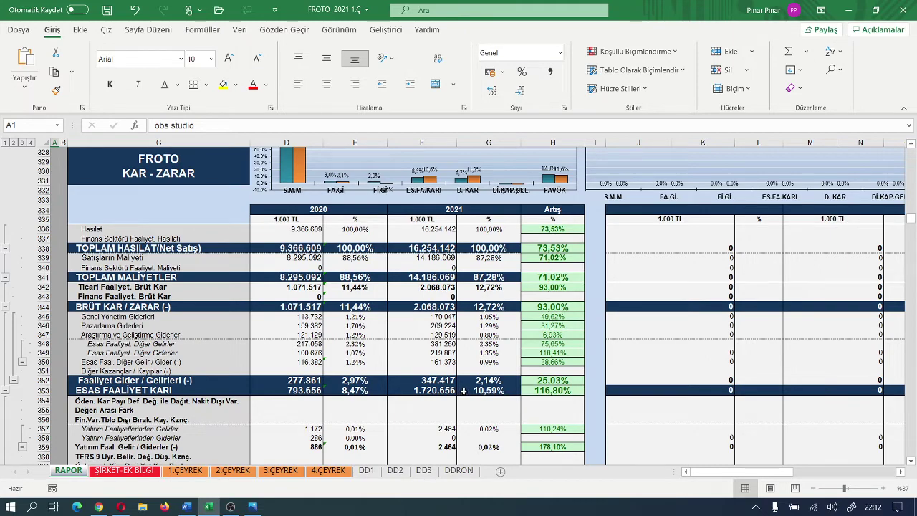
pyautogui.scroll(1, 464, 371)
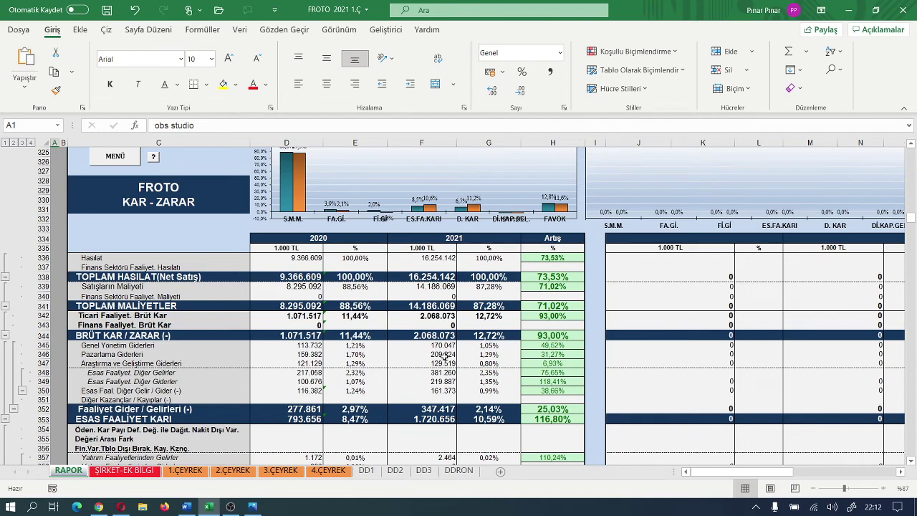
pyautogui.scroll(3, 401, 355)
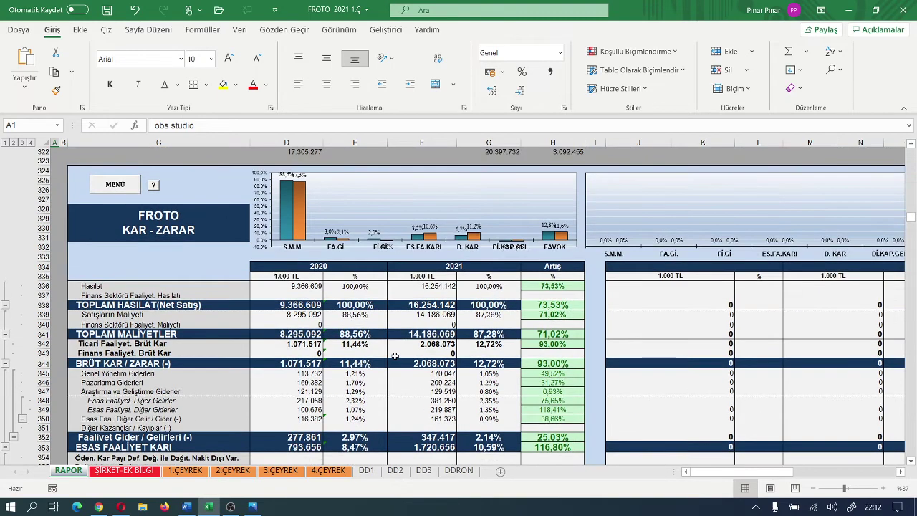
pyautogui.scroll(-3, 396, 356)
pyautogui.scroll(2, 286, 328)
pyautogui.scroll(1, 286, 328)
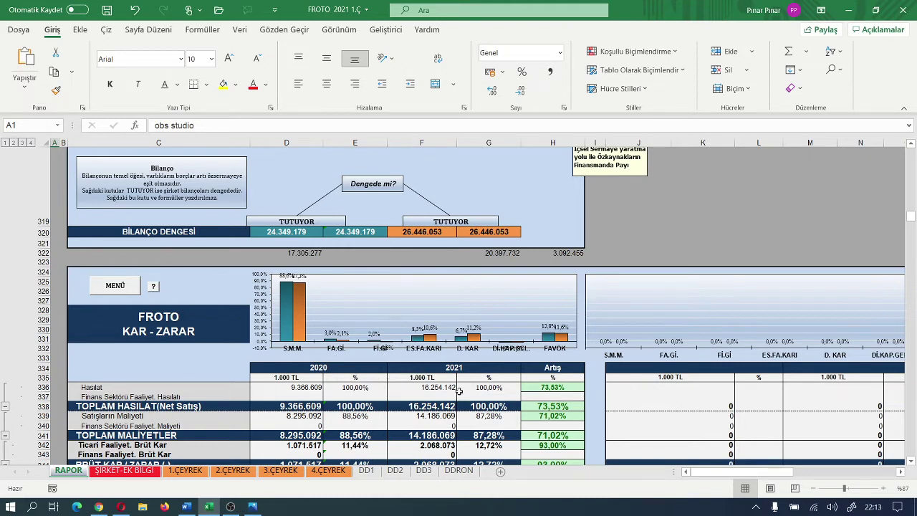
pyautogui.scroll(-3, 413, 365)
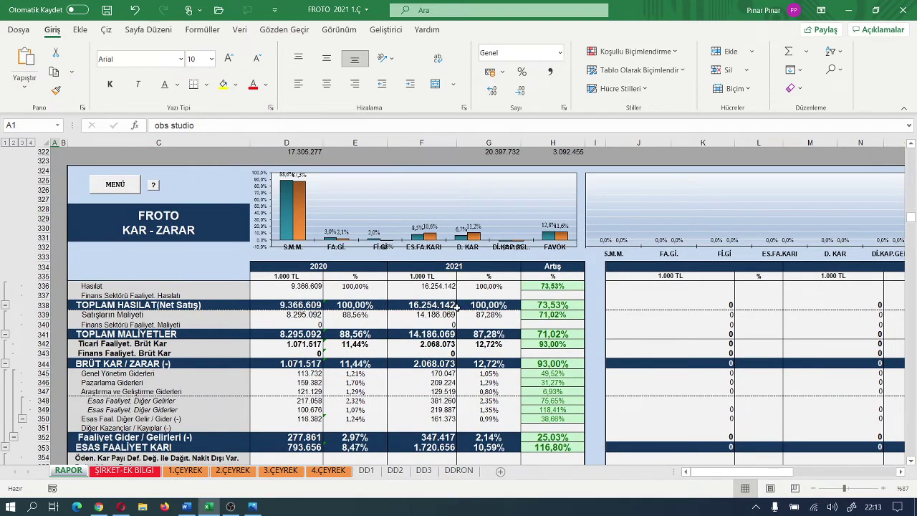
pyautogui.scroll(-1, 504, 305)
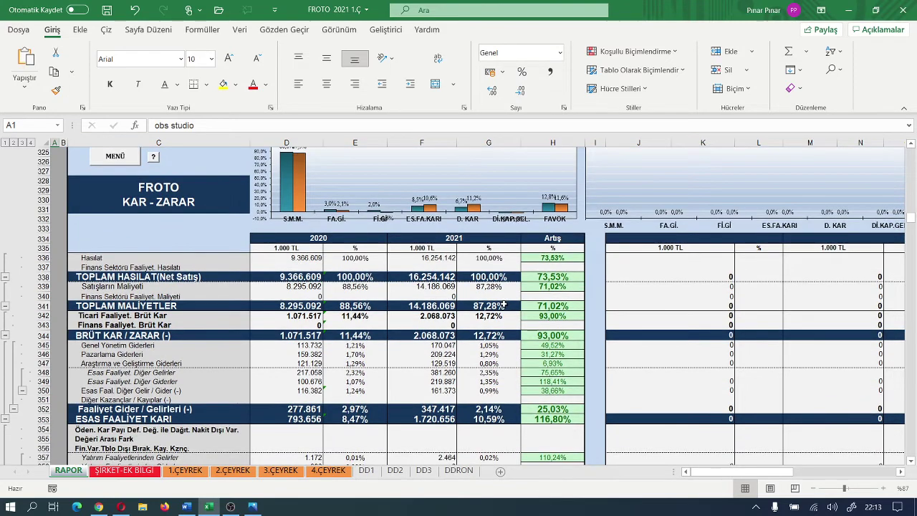
pyautogui.scroll(-4, 503, 305)
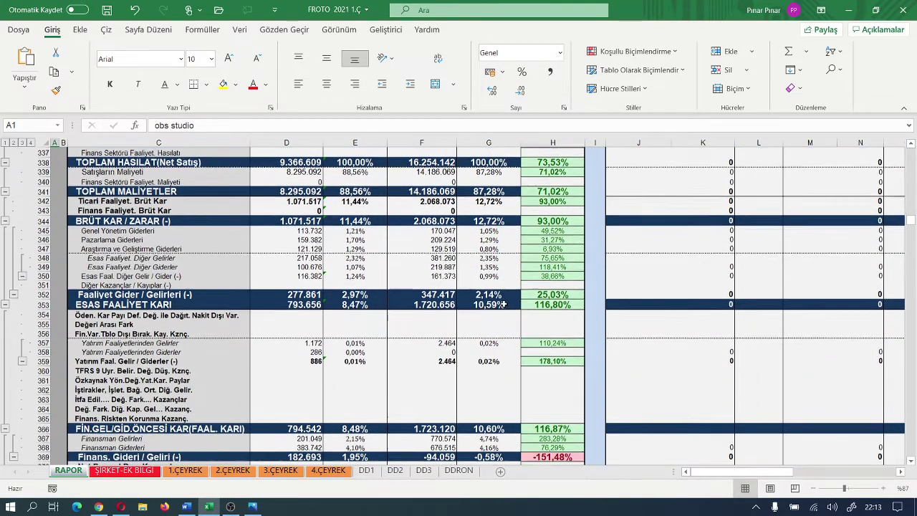
pyautogui.scroll(2, 503, 306)
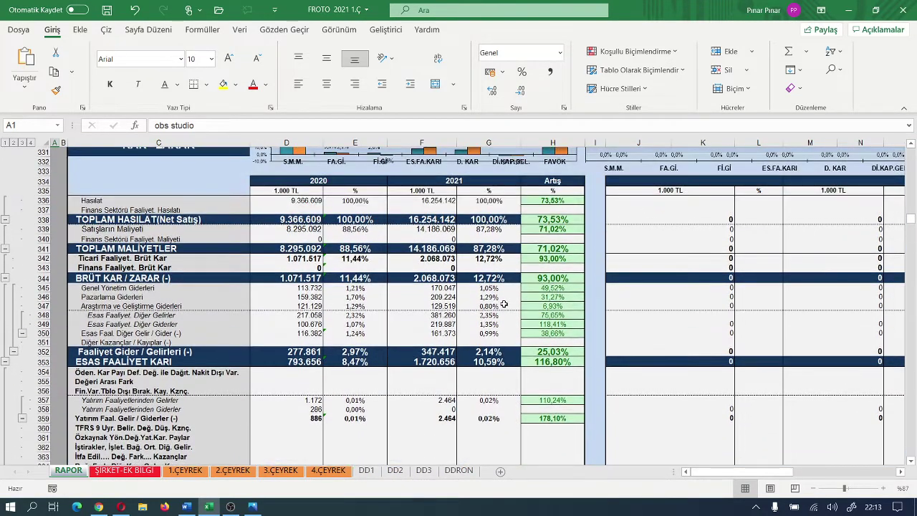
pyautogui.scroll(1, 503, 306)
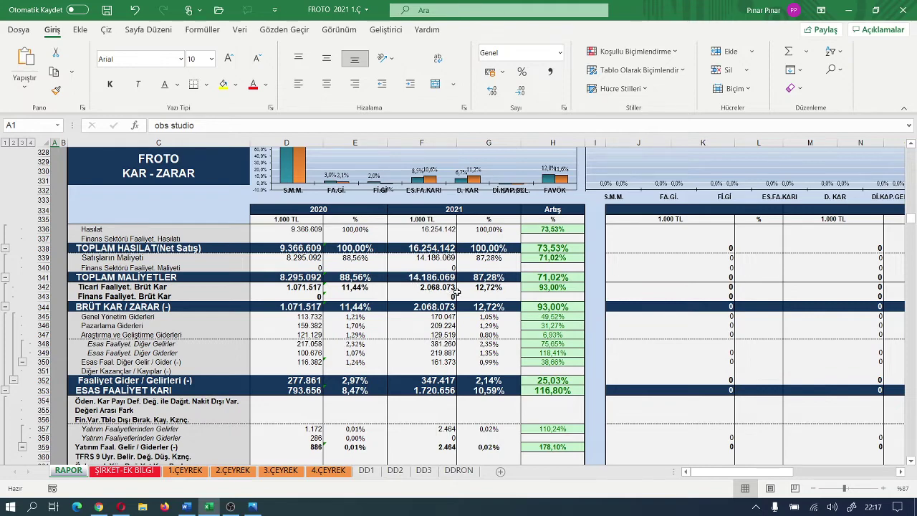
# Step: Look over the remaining KAR-ZARAR rows through net period profit and continue to the NAKİT AKIM TABLOSU section
pyautogui.scroll(-1, 470, 292)
pyautogui.scroll(-16, 470, 293)
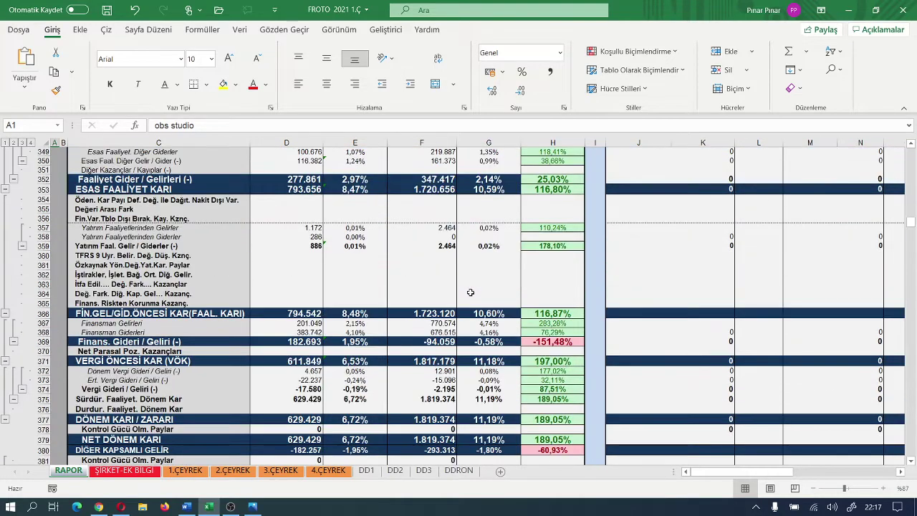
pyautogui.scroll(-3, 470, 292)
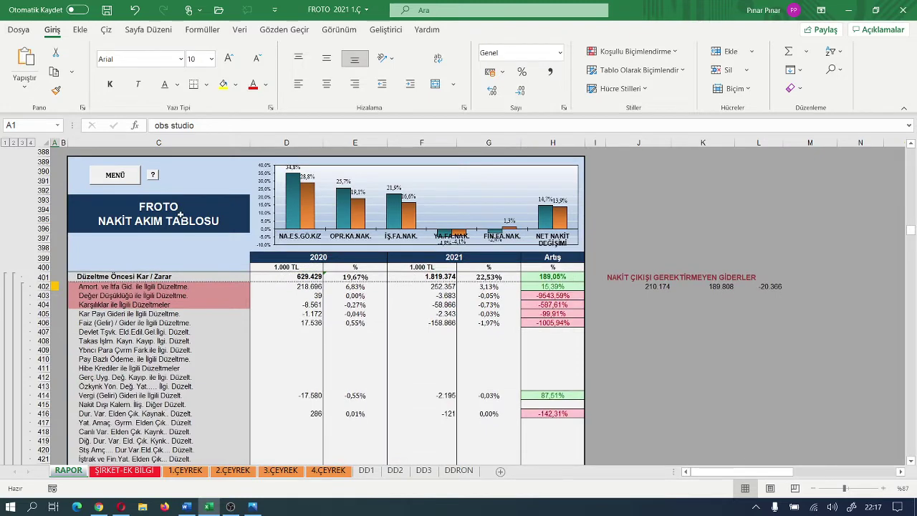
# Step: Open the NAKİT (PARA) AKIM DEĞERLEME commentary for the cash flow table and read its cash flow ratios
pyautogui.click(153, 175)
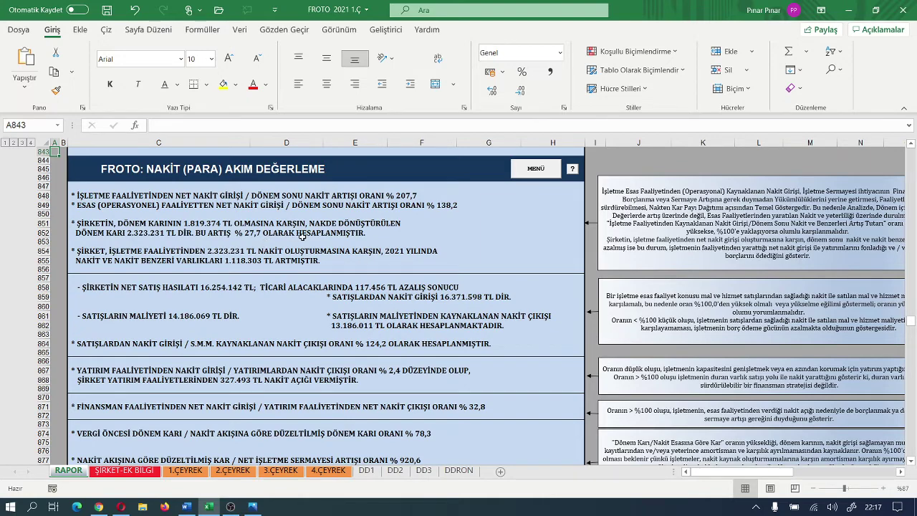
pyautogui.scroll(-3, 302, 236)
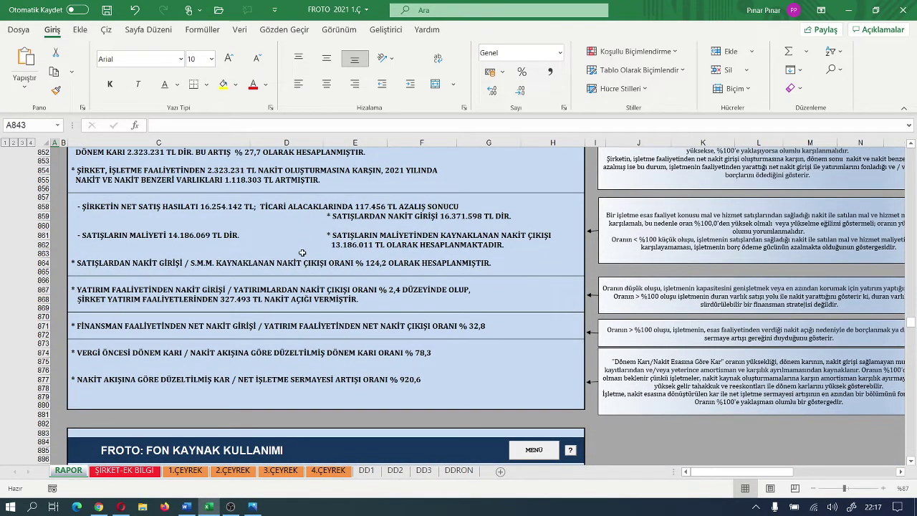
pyautogui.scroll(-2, 318, 286)
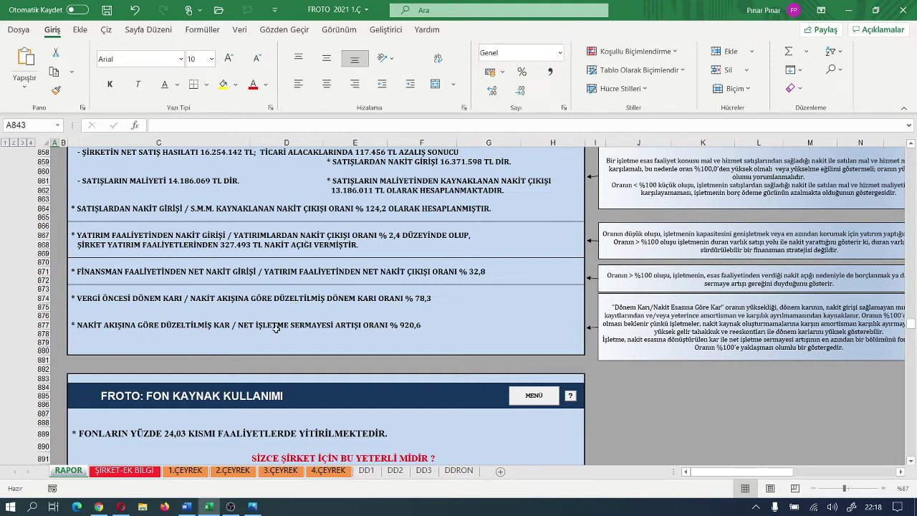
pyautogui.scroll(2, 399, 309)
pyautogui.scroll(2, 399, 308)
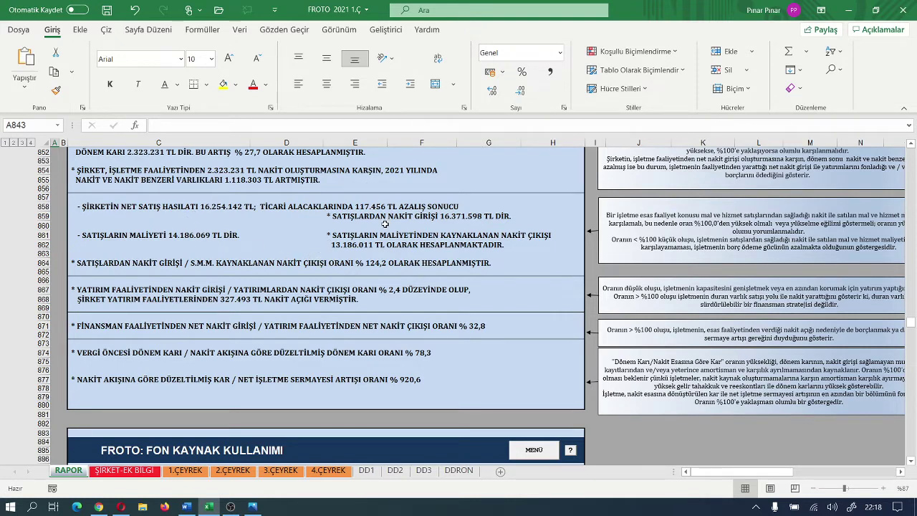
# Step: Read the FON KAYNAK KULLANIMI commentary on fund losses, short-term debt increase and current asset increase
pyautogui.scroll(-4, 386, 217)
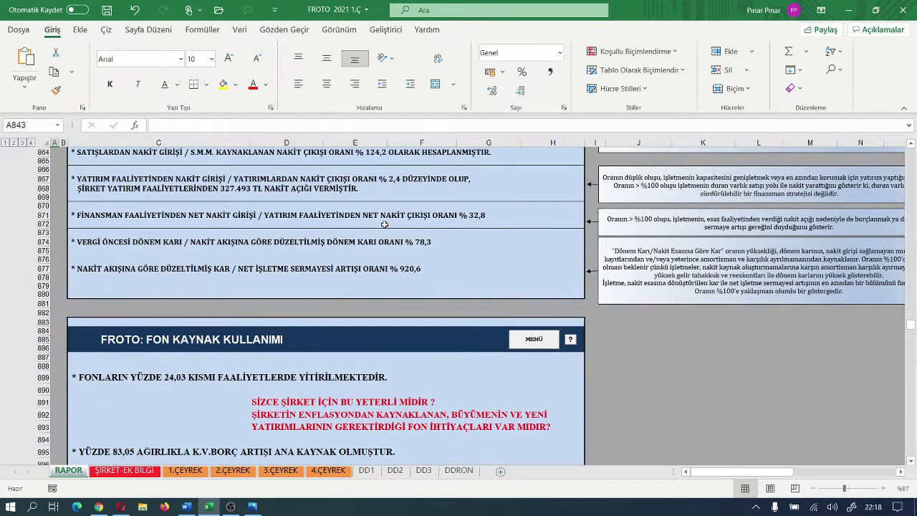
pyautogui.scroll(-2, 385, 225)
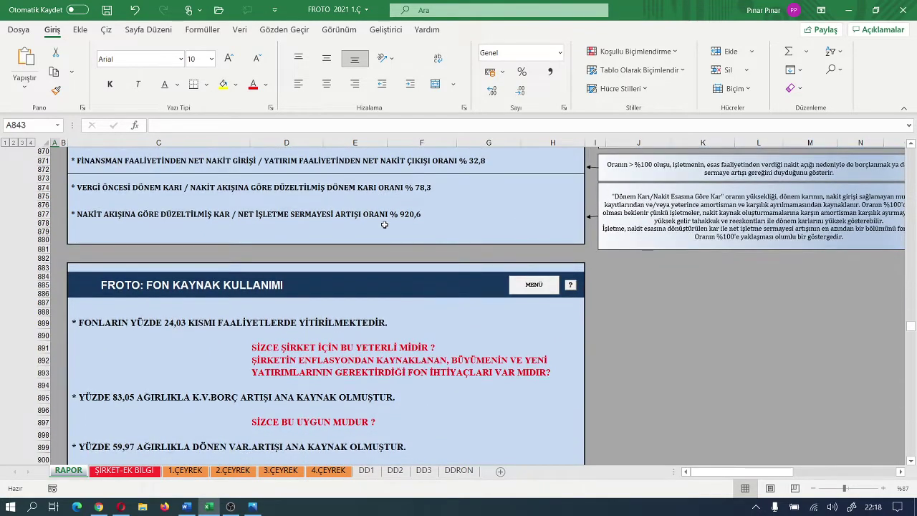
pyautogui.scroll(-1, 384, 224)
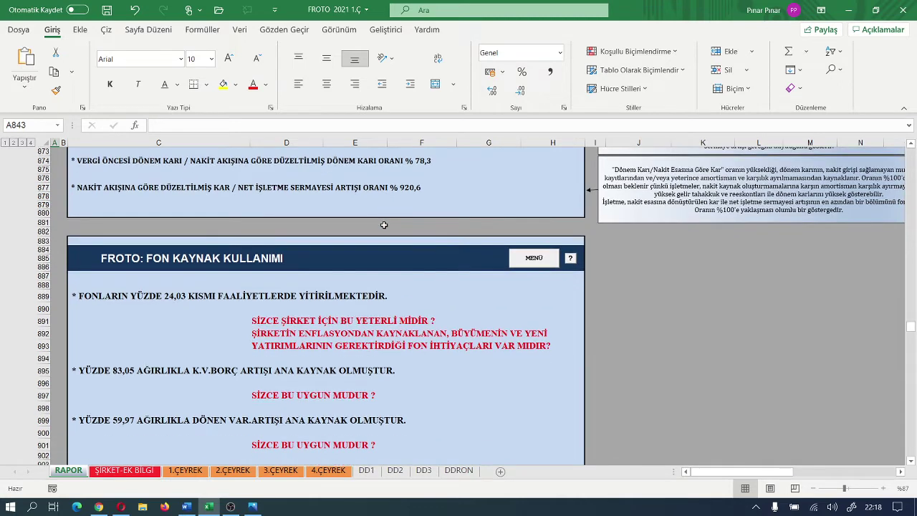
pyautogui.scroll(-1, 384, 224)
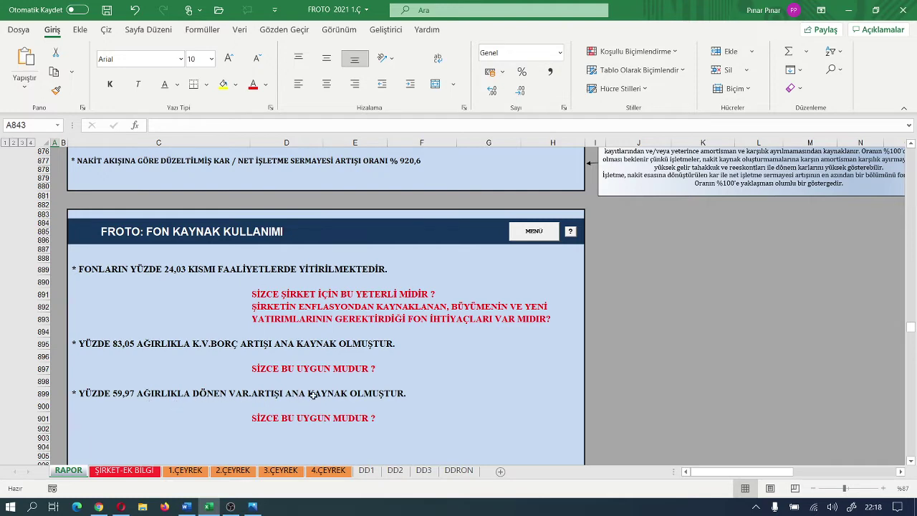
# Step: Return to the main menu and open the NET İŞLETME SERMAYESİ section to review its working capital tables
pyautogui.click(535, 232)
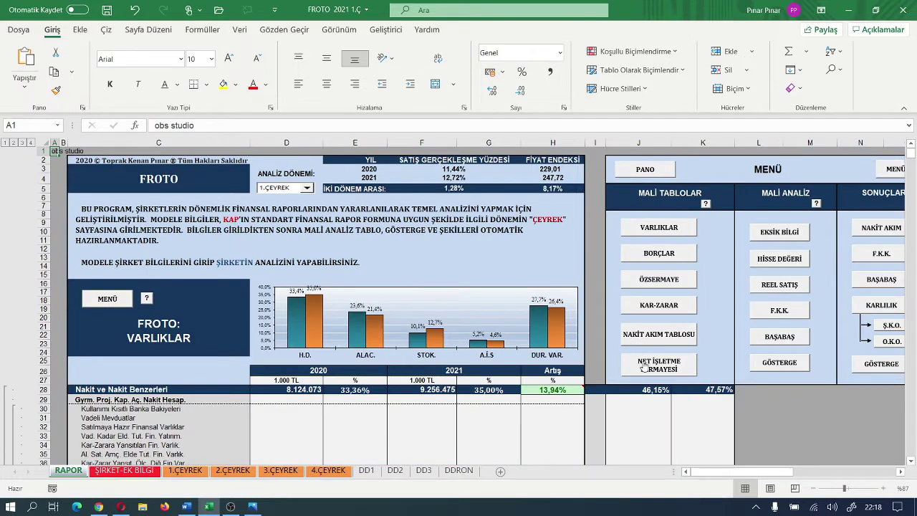
pyautogui.click(644, 367)
pyautogui.scroll(-1, 359, 350)
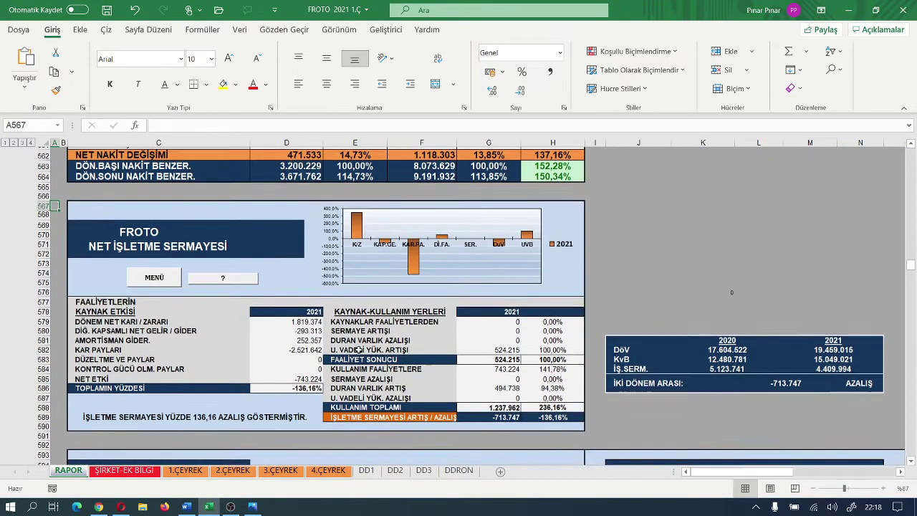
pyautogui.scroll(-1, 357, 349)
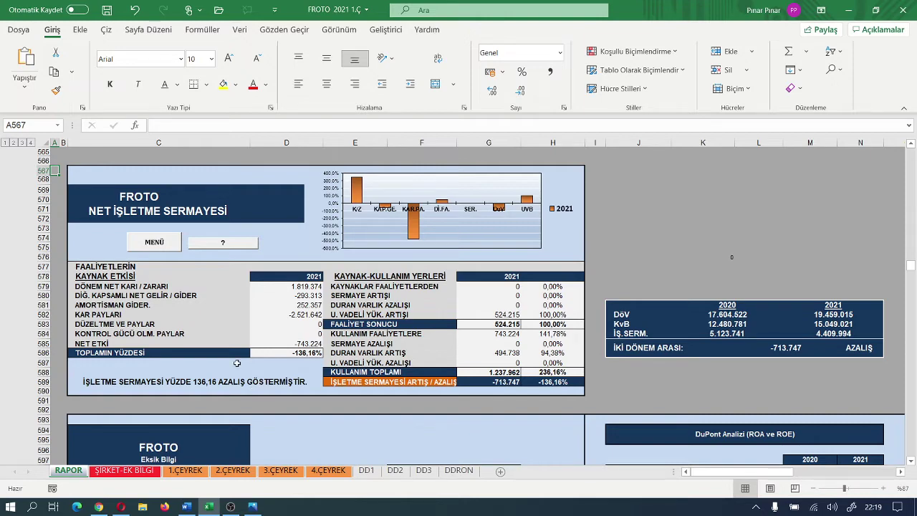
# Step: Look over the Eksik Bilgi, DuPont Analizi and HİSSE SENEDİ DEĞERİ sections, and return to the main menu
pyautogui.scroll(-4, 236, 363)
pyautogui.scroll(-6, 237, 364)
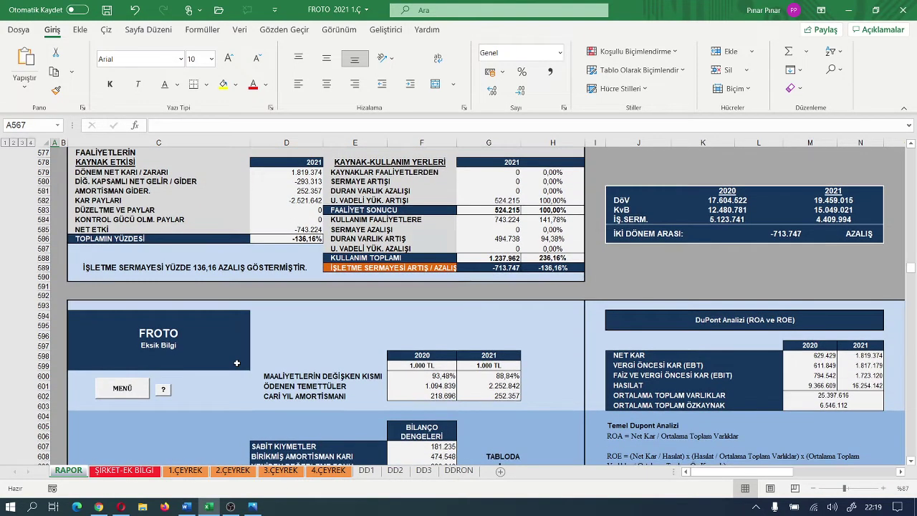
pyautogui.scroll(-4, 237, 363)
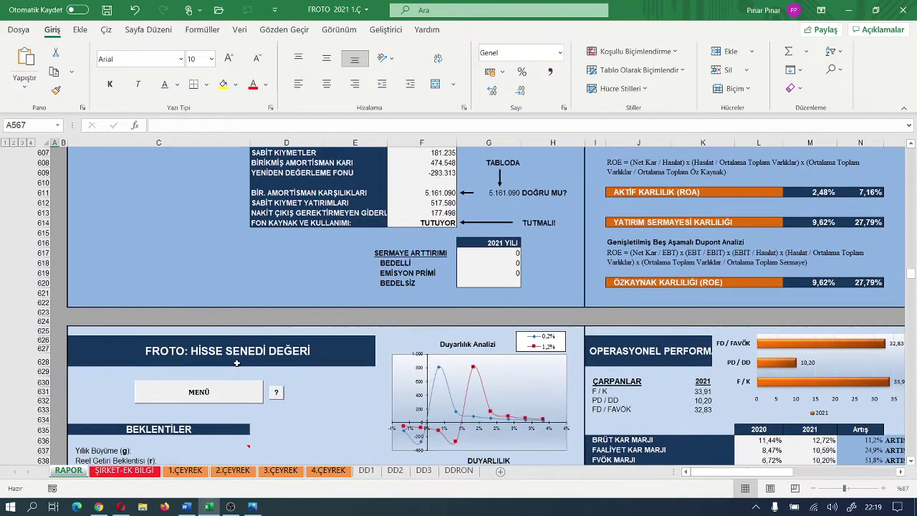
pyautogui.scroll(-5, 237, 363)
pyautogui.scroll(5, 236, 363)
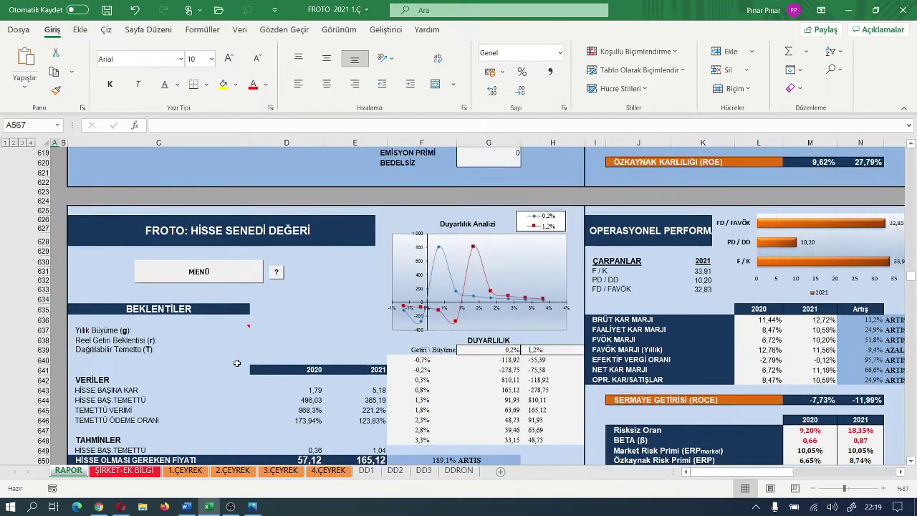
pyautogui.scroll(2, 246, 367)
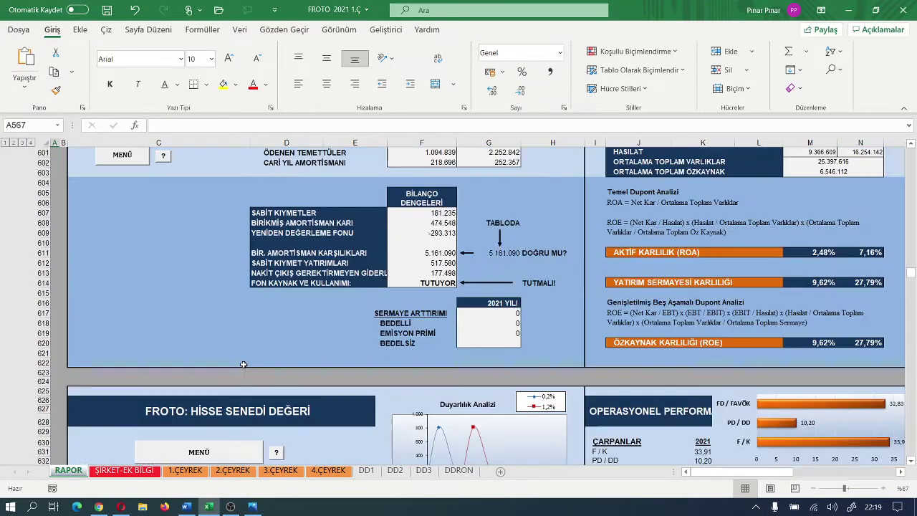
pyautogui.click(184, 445)
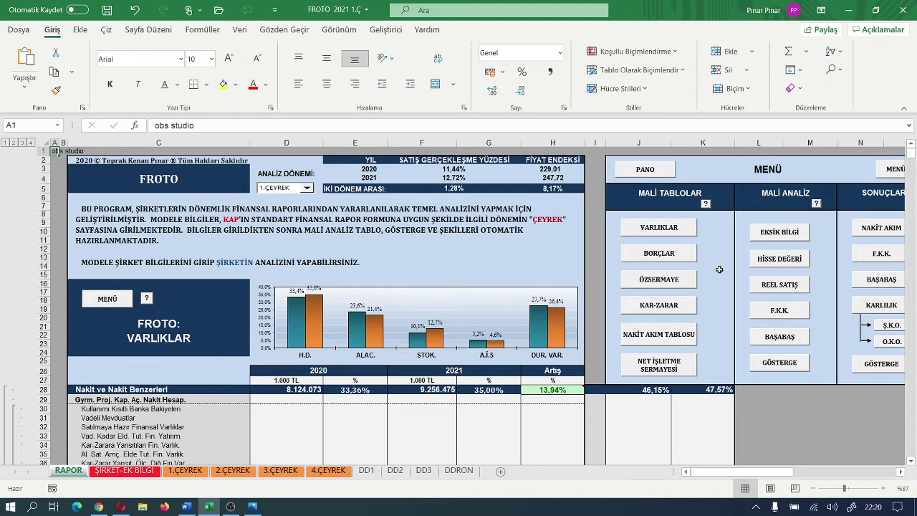
pyautogui.hotkey('shift', 'Down')
pyautogui.hotkey('shift', 'Down')
pyautogui.hotkey('shift', 'Down')
pyautogui.hotkey('shift', 'Down')
pyautogui.hotkey('shift', 'Down')
pyautogui.hotkey('shift', 'Down')
pyautogui.hotkey('shift', 'Down')
pyautogui.hotkey('shift', 'Down')
pyautogui.hotkey('shift', 'Down')
pyautogui.hotkey('shift', 'Right')
pyautogui.hotkey('shift', 'Right')
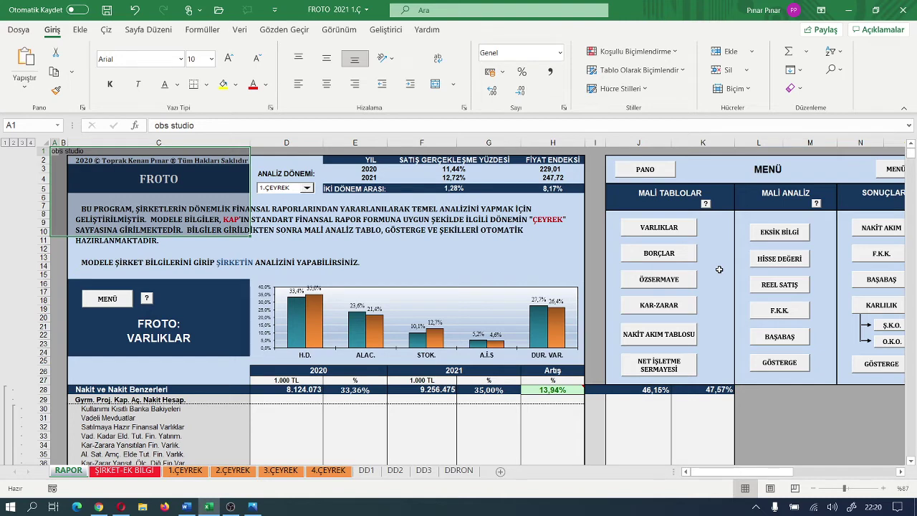
pyautogui.click(107, 300)
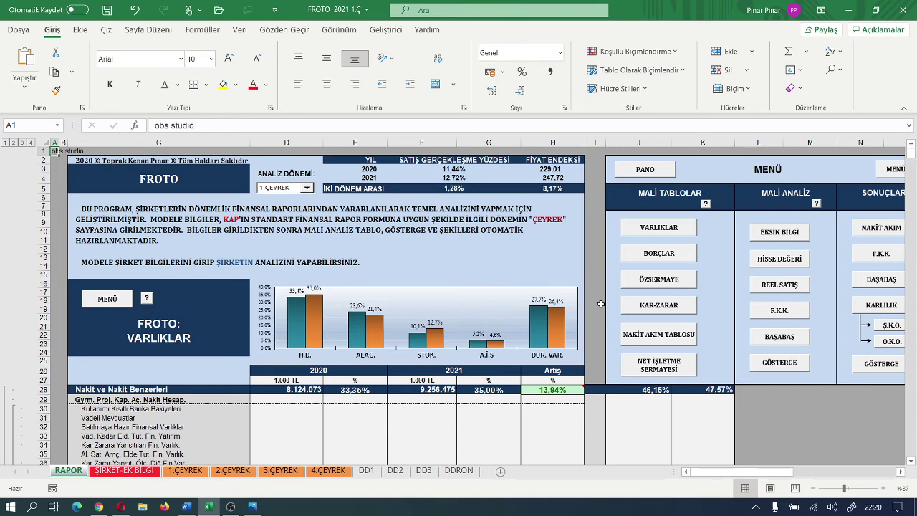
pyautogui.click(601, 301)
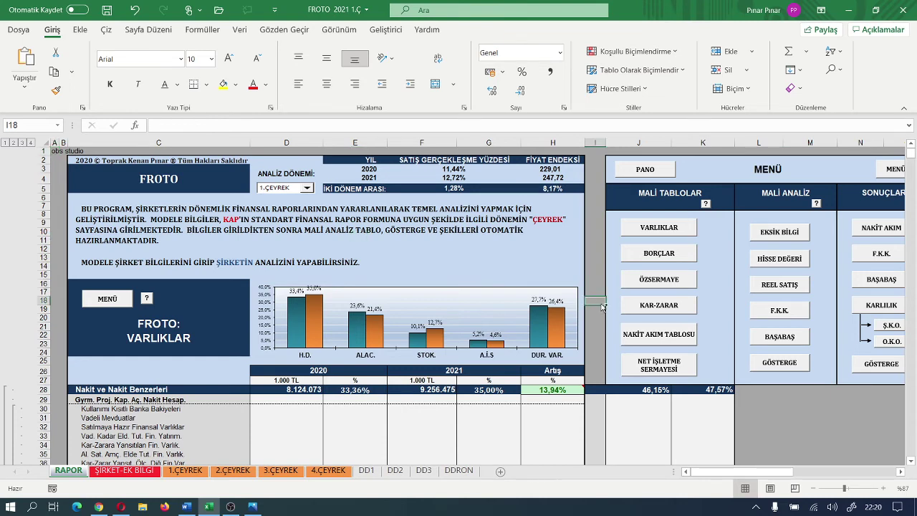